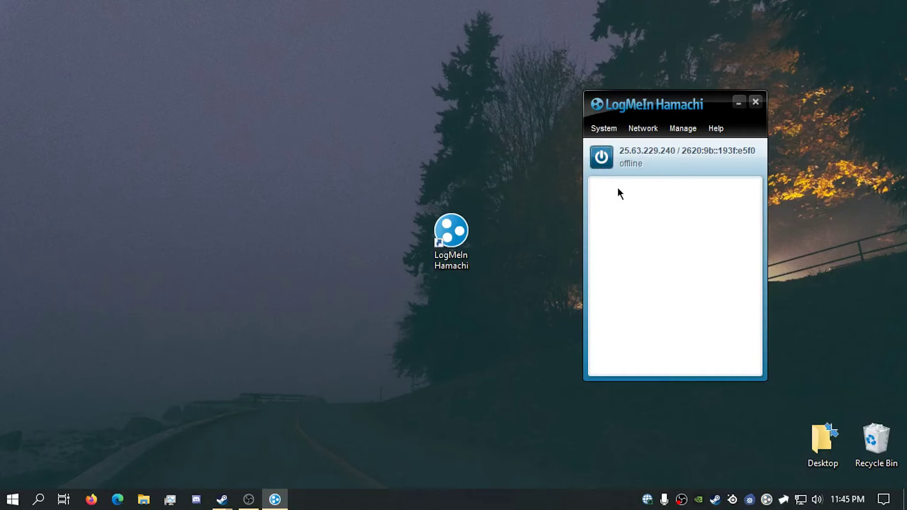
Bring Hamachi online and create a client-owned network with the ID "Purnell's Coop", entering and confirming the network password
{"action": "left_click", "coordinate": [608, 164]}
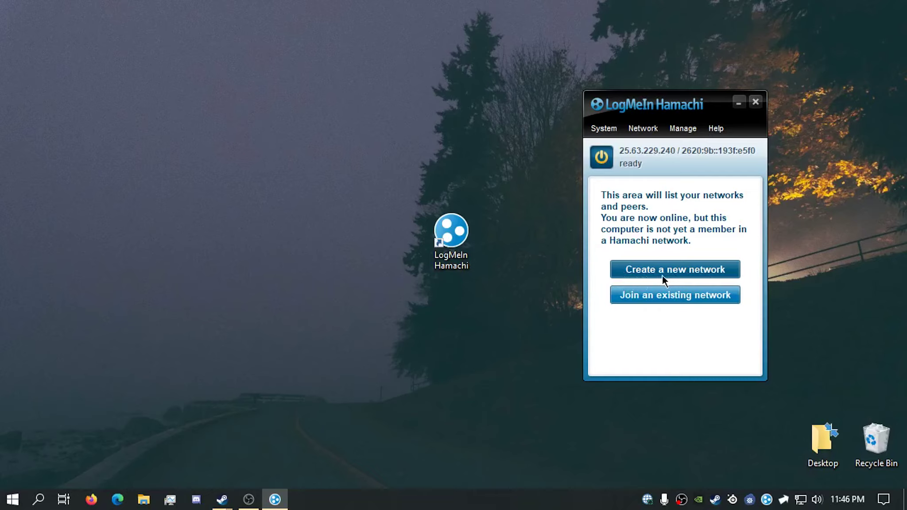
{"action": "left_click", "coordinate": [641, 128]}
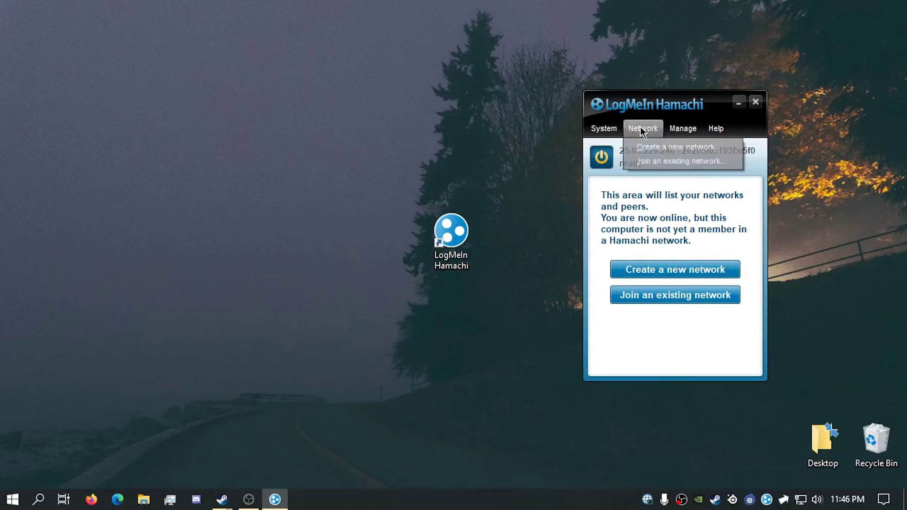
{"action": "left_click", "coordinate": [658, 150]}
{"action": "left_click_drag", "start_coordinate": [519, 116], "coordinate": [492, 97]}
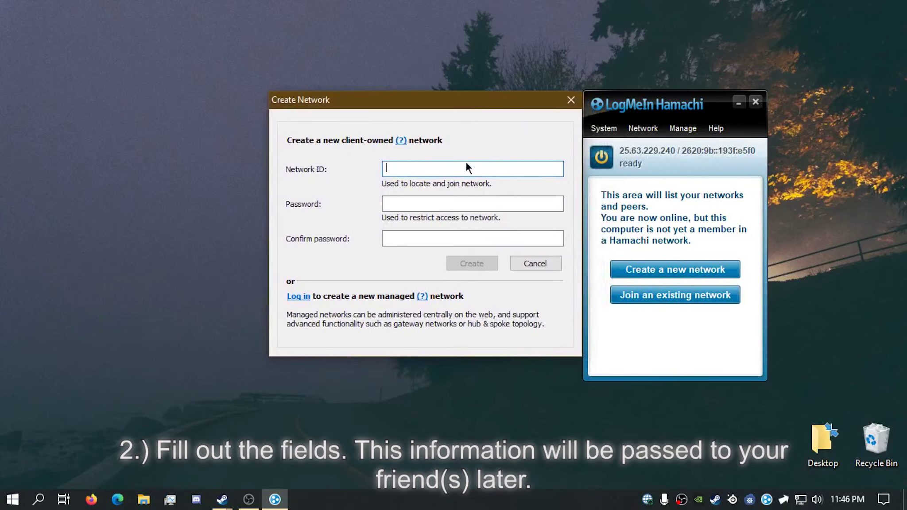
{"action": "type", "text": "Purnell's Coop"}
{"action": "key", "text": "Tab"}
{"action": "type", "text": "***"}
{"action": "key", "text": "Tab"}
{"action": "type", "text": "***"}
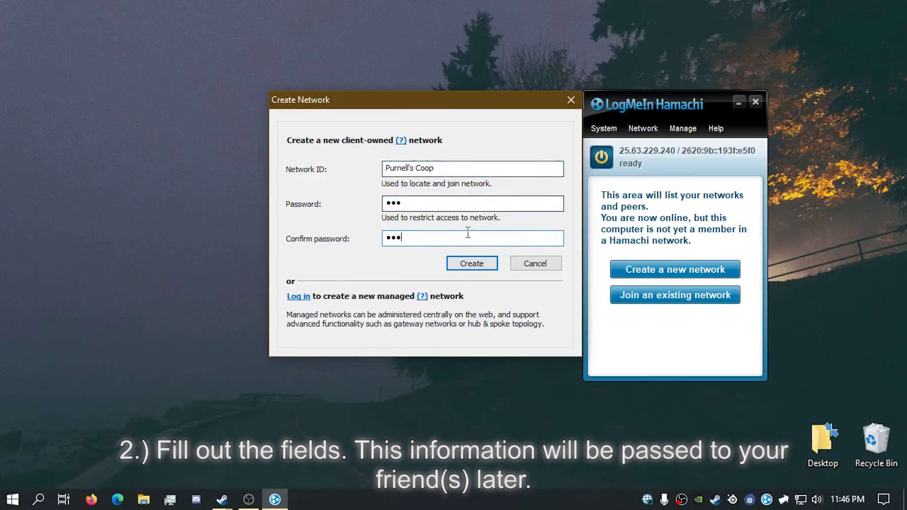
{"action": "left_click", "coordinate": [469, 263]}
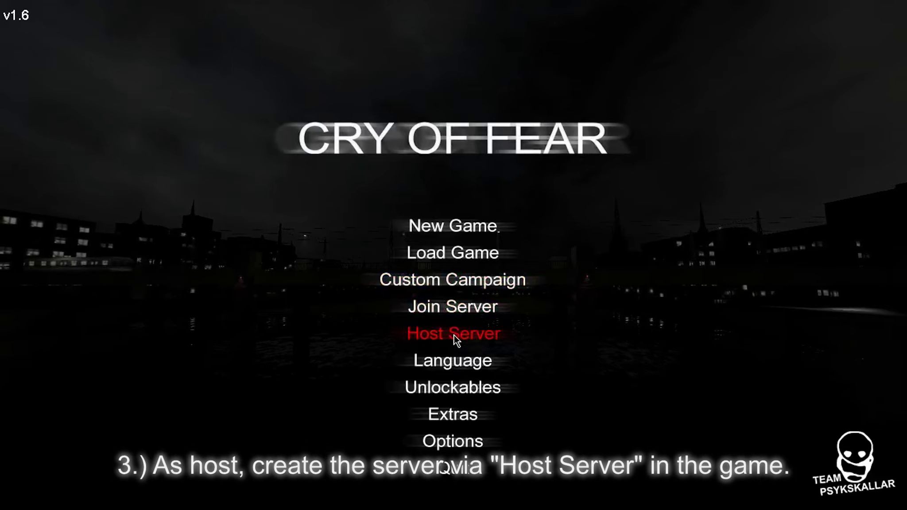
Switch to Cry of Fear and host a co-op server on the map cof_campaign_01
{"action": "left_click", "coordinate": [454, 335]}
{"action": "left_click", "coordinate": [496, 160]}
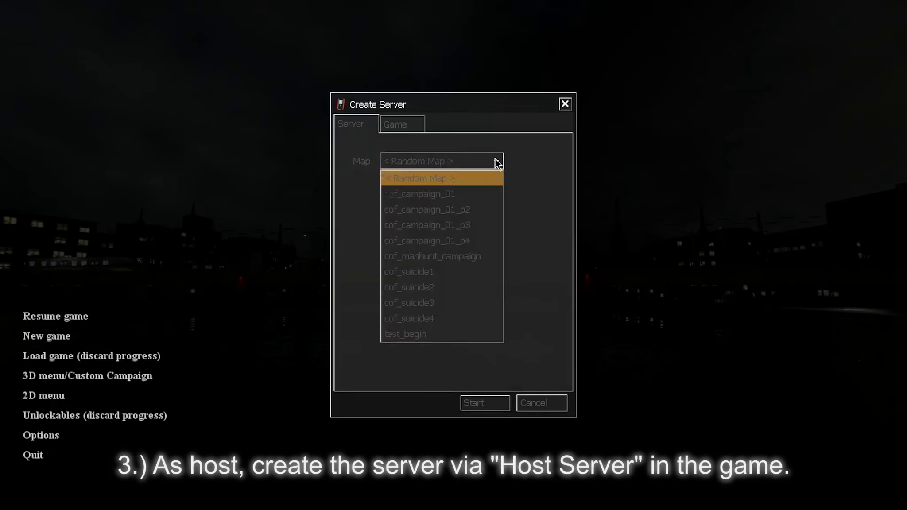
{"action": "left_click", "coordinate": [452, 193]}
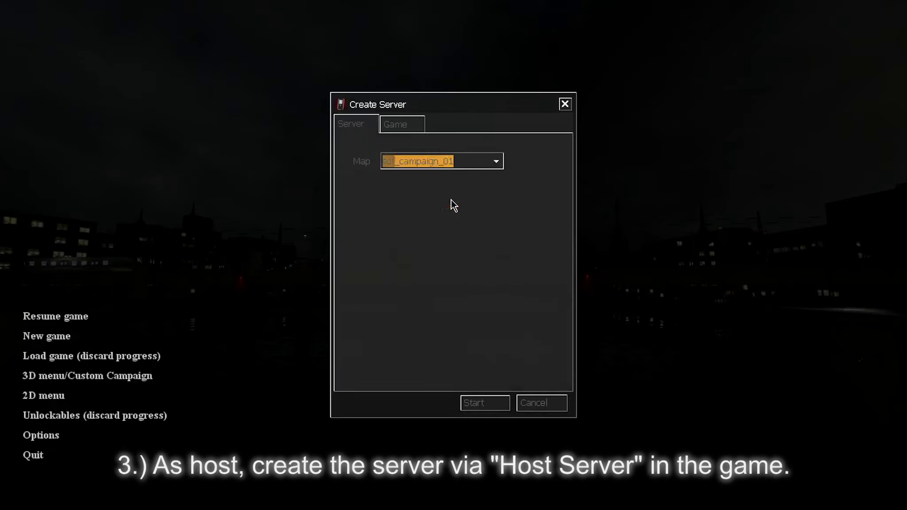
{"action": "left_click", "coordinate": [494, 403]}
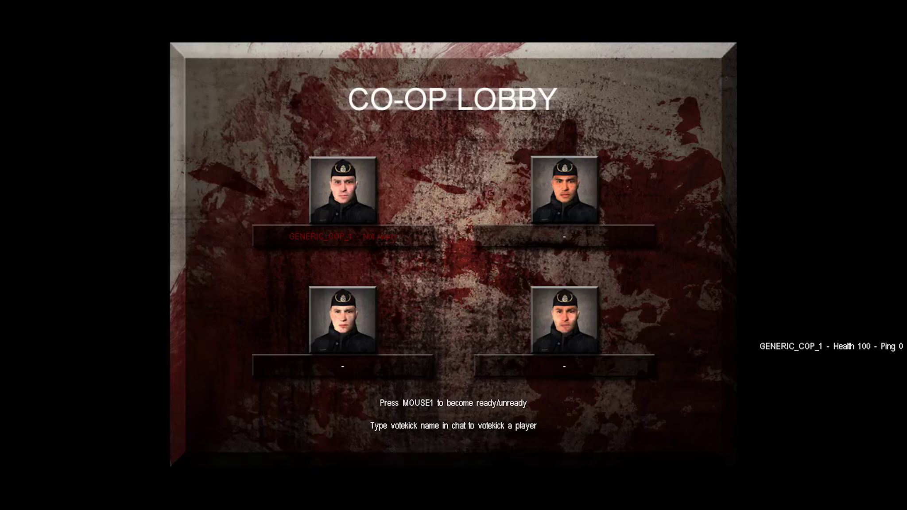
Run the command "sv_lan 0" in the game's developer console
{"action": "key", "text": "grave"}
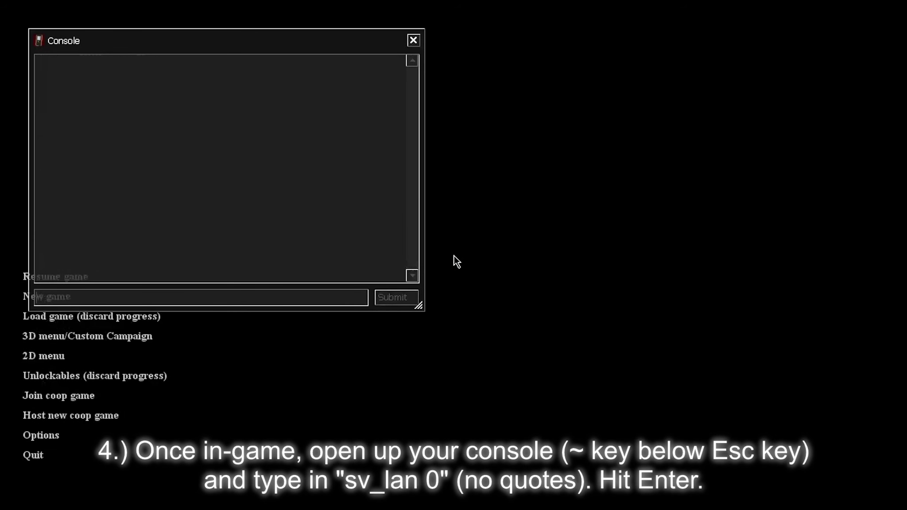
{"action": "left_click_drag", "start_coordinate": [218, 37], "coordinate": [530, 37]}
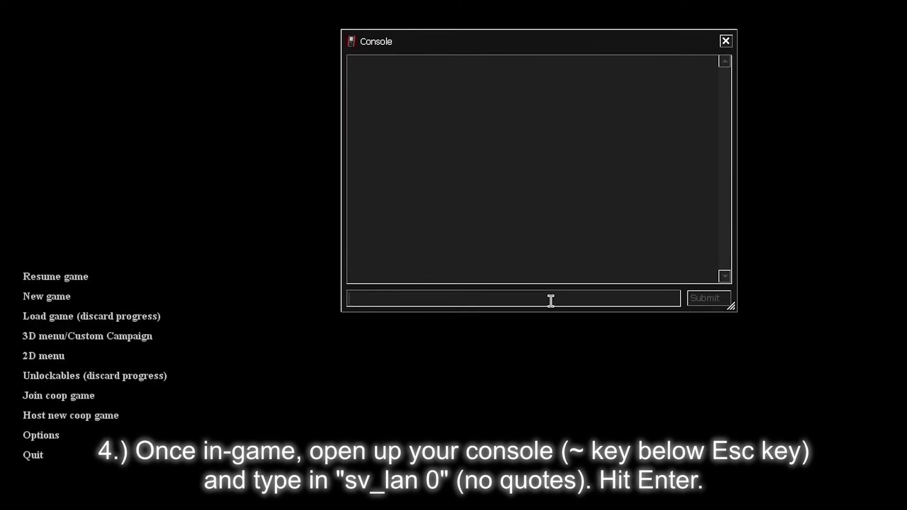
{"action": "type", "text": "sv_lan 0"}
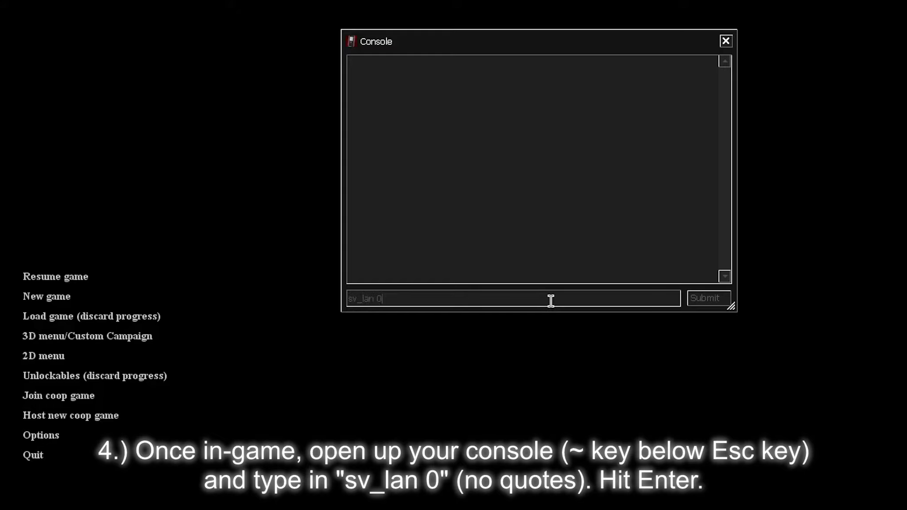
{"action": "key", "text": "Return"}
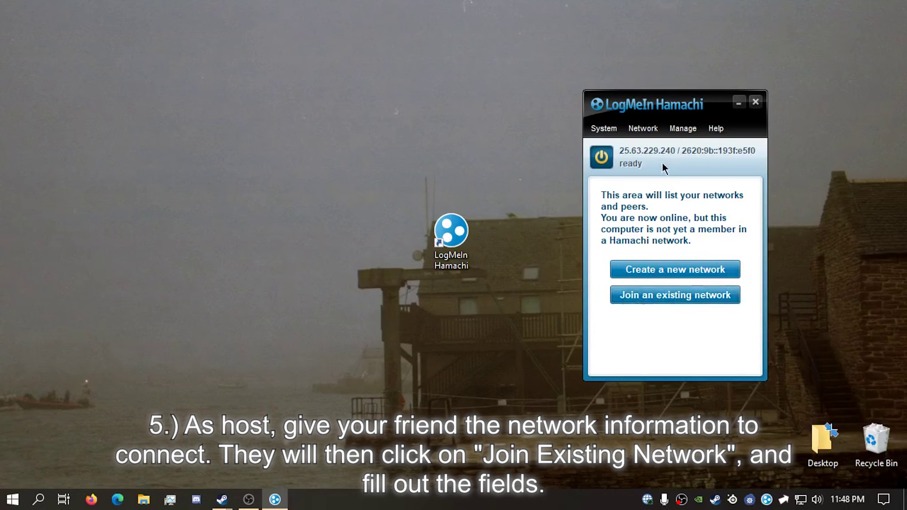
Switch to Hamachi and fill in the details for joining the existing network "Purnell's Coop", including the network password
{"action": "left_click", "coordinate": [646, 130]}
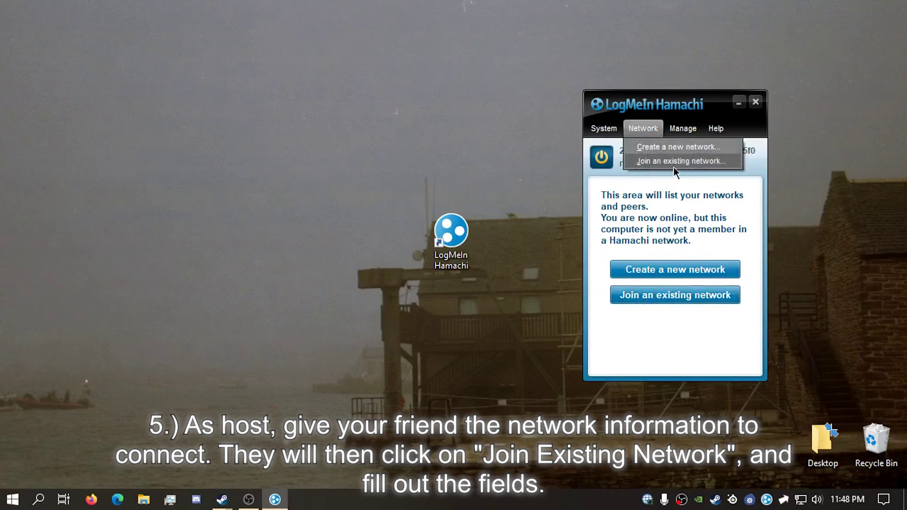
{"action": "left_click", "coordinate": [699, 164]}
{"action": "left_click_drag", "start_coordinate": [516, 184], "coordinate": [517, 182]}
{"action": "type", "text": "Purnell's "}
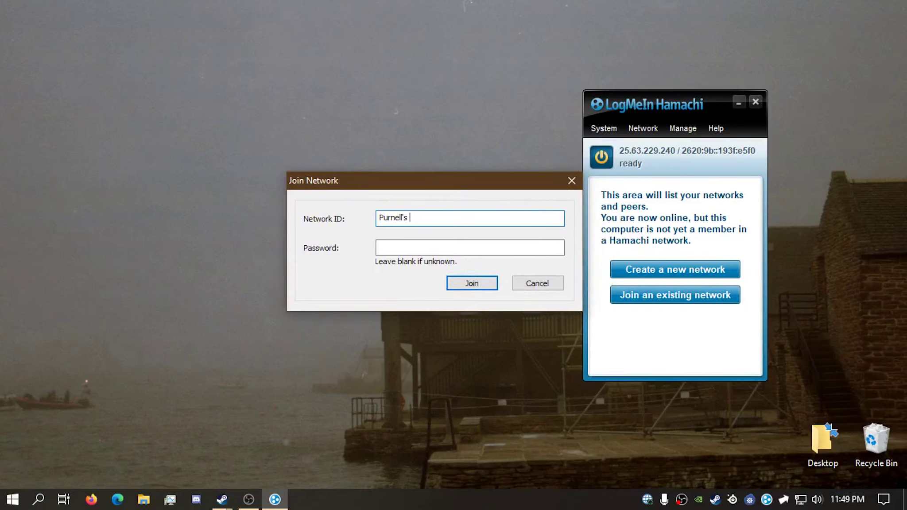
{"action": "type", "text": "Coop"}
{"action": "key", "text": "Tab"}
{"action": "type", "text": "•••"}
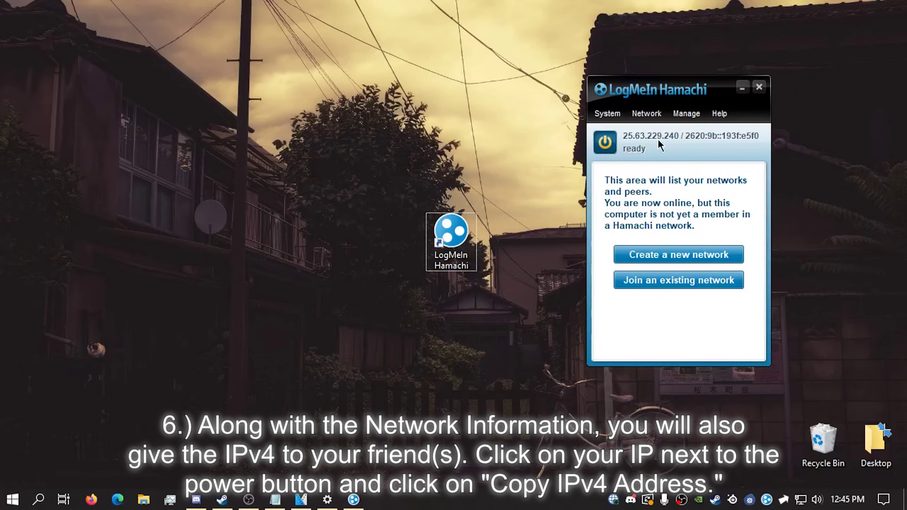
Copy the host's IPv4 address from Hamachi and submit it with the "connect" command in the Cry of Fear console
{"action": "left_click", "coordinate": [653, 133]}
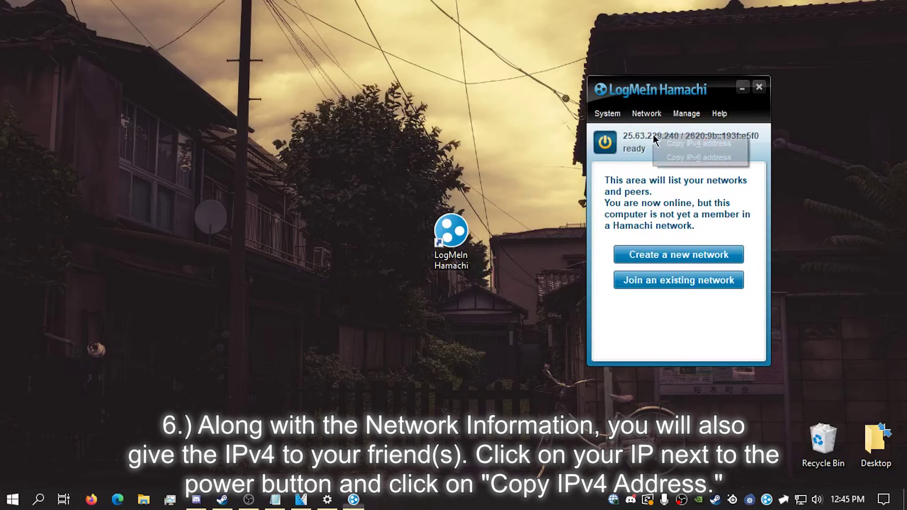
{"action": "left_click", "coordinate": [691, 147]}
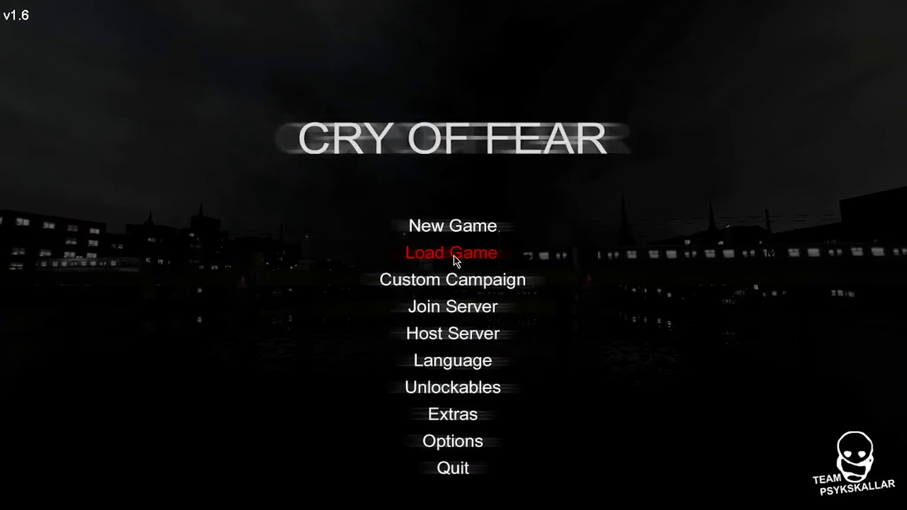
{"action": "key", "text": "grave"}
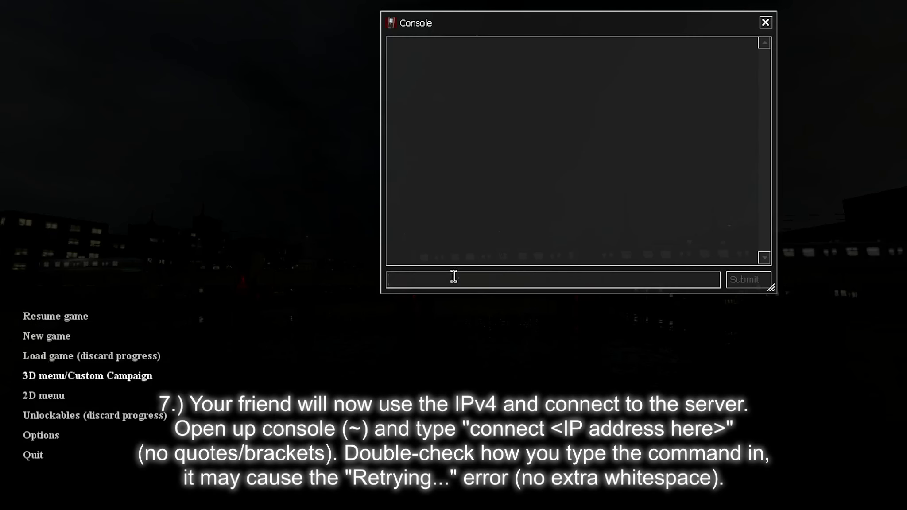
{"action": "type", "text": "connect"}
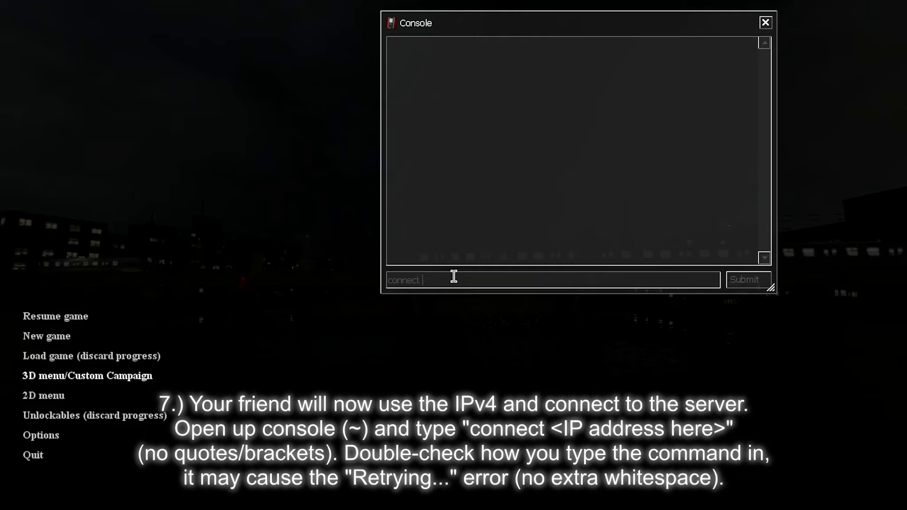
{"action": "key", "text": "ctrl+v"}
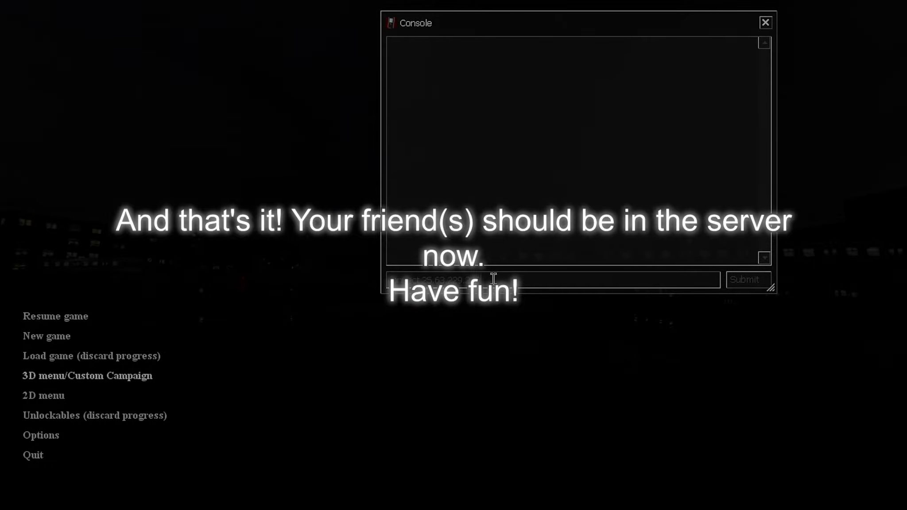
{"action": "key", "text": "Return"}
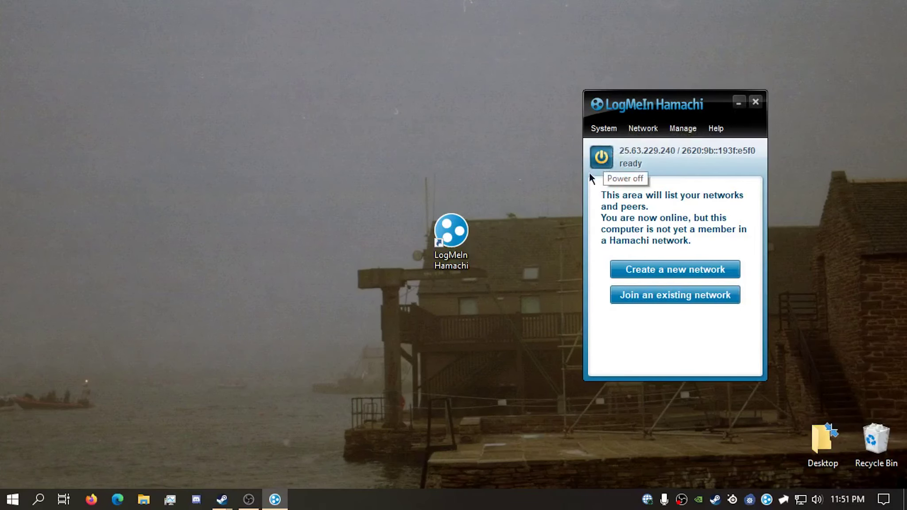
Search Windows for "Firewall" and open Windows Defender Firewall
{"action": "left_click", "coordinate": [455, 293]}
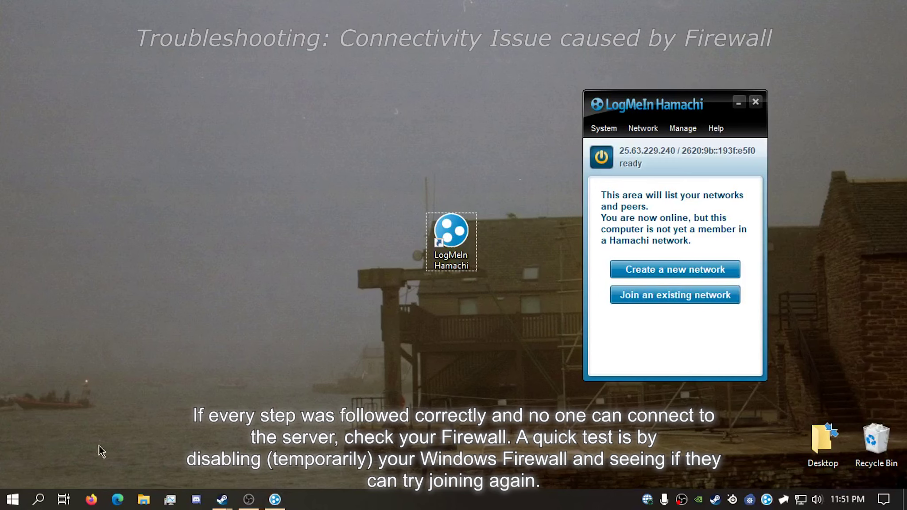
{"action": "left_click", "coordinate": [39, 500]}
{"action": "type", "text": "Firewall"}
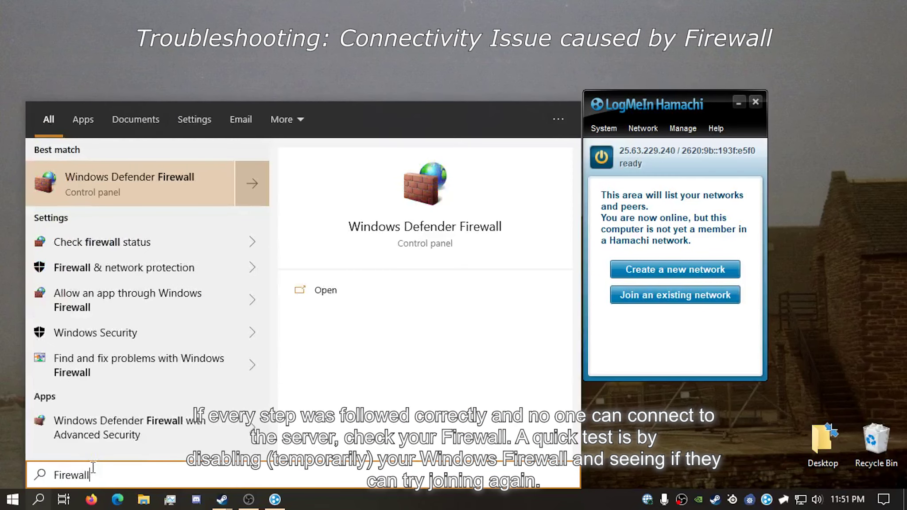
{"action": "left_click", "coordinate": [137, 187]}
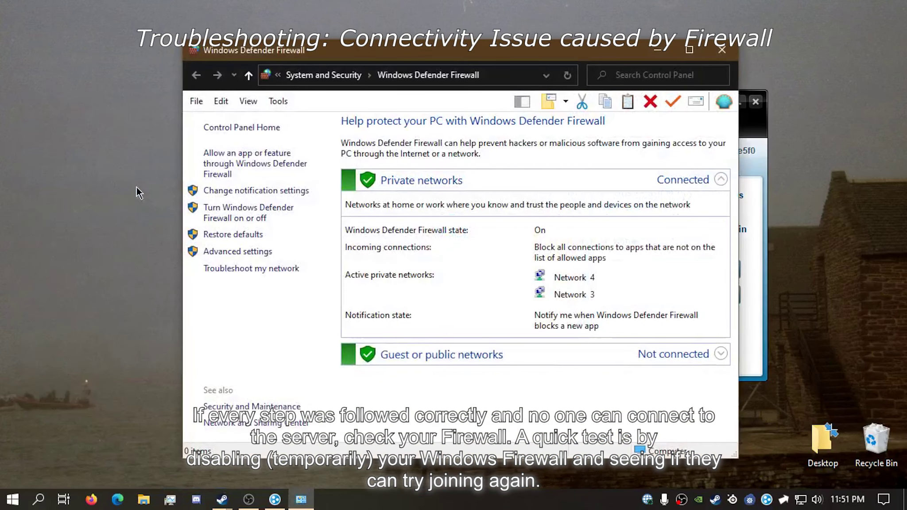
Turn off Windows Defender Firewall for both private and public networks, and minimize its window
{"action": "left_click", "coordinate": [233, 222]}
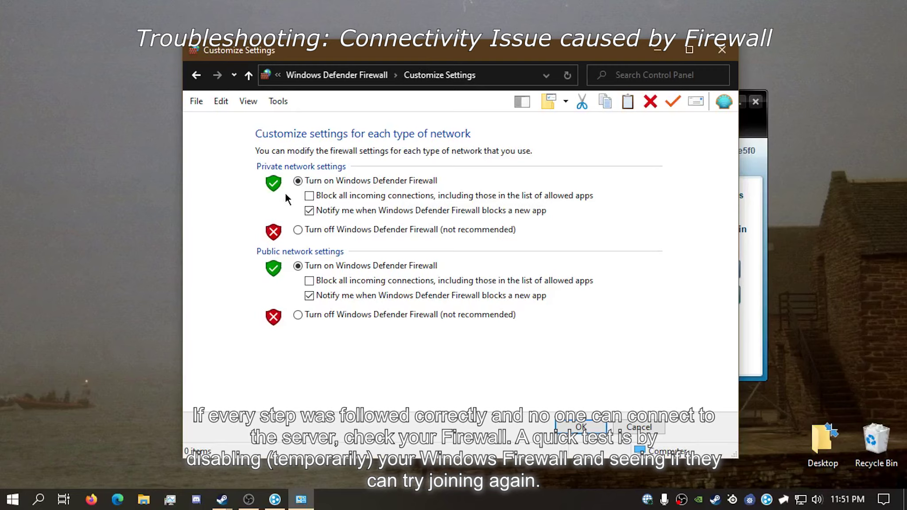
{"action": "left_click", "coordinate": [297, 229]}
{"action": "left_click", "coordinate": [298, 315]}
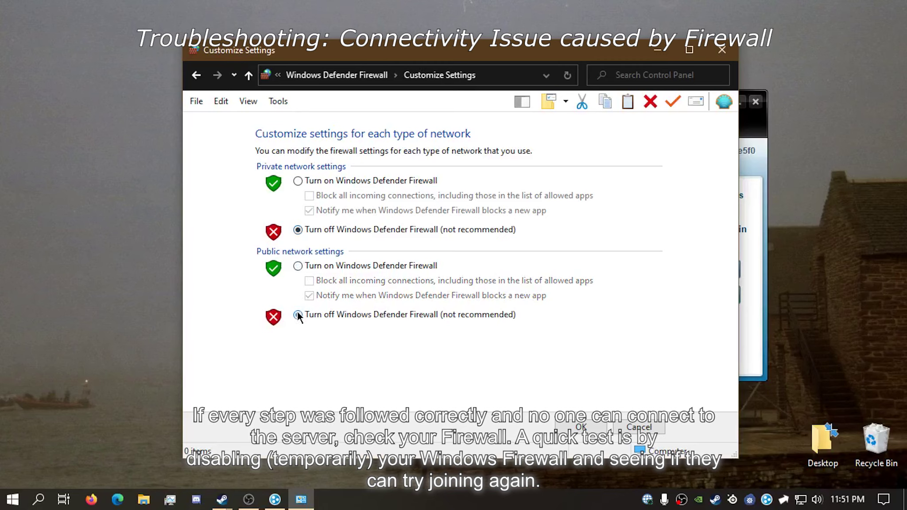
{"action": "left_click", "coordinate": [583, 427]}
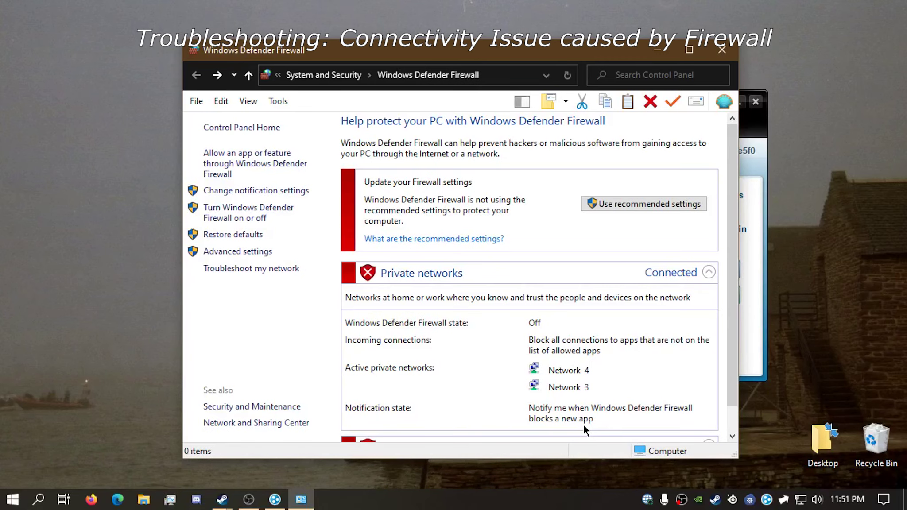
{"action": "left_click", "coordinate": [657, 50]}
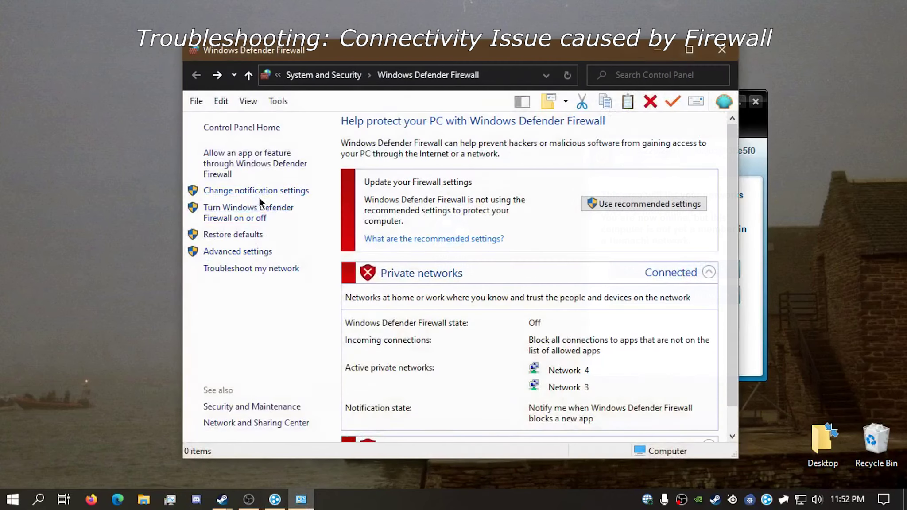
Turn Windows Defender Firewall back on for both private and public networks
{"action": "left_click", "coordinate": [266, 217]}
{"action": "left_click", "coordinate": [299, 181]}
{"action": "left_click", "coordinate": [298, 266]}
{"action": "left_click", "coordinate": [576, 422]}
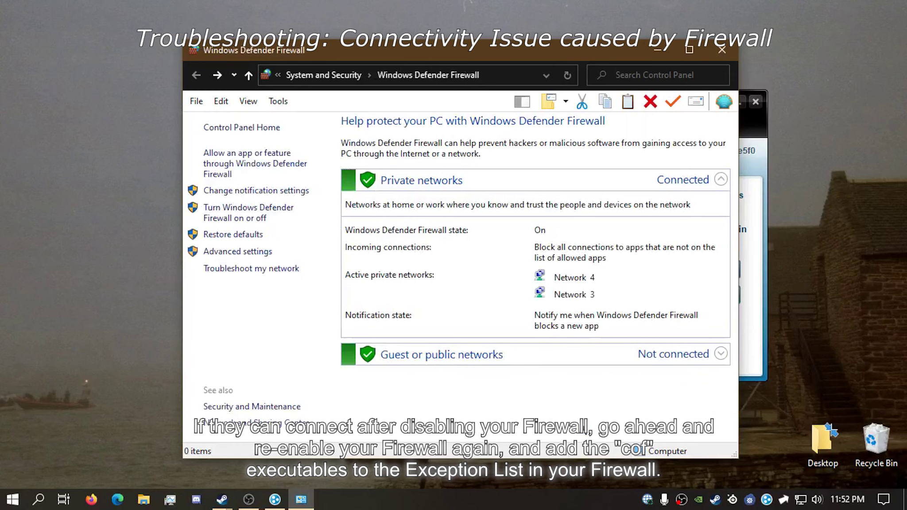
Open the list of apps allowed through Windows Defender Firewall, and enlarge and reposition its window
{"action": "left_click", "coordinate": [264, 170]}
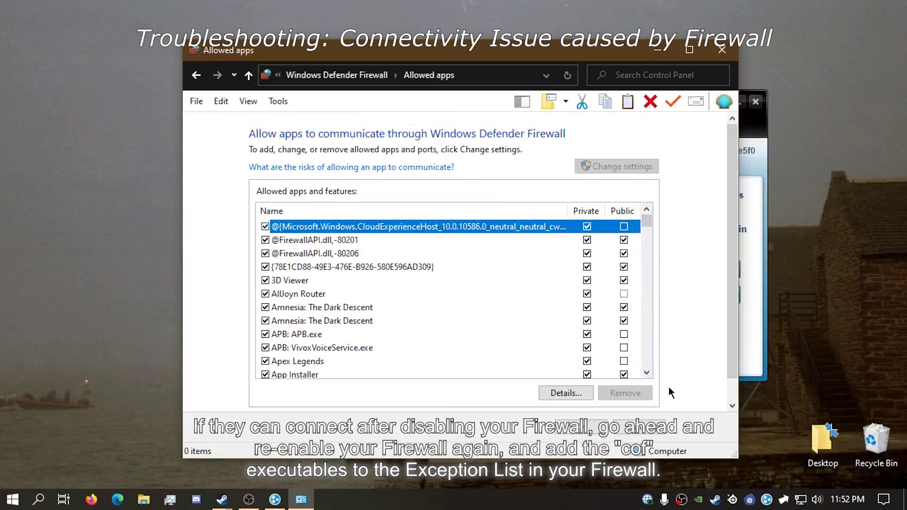
{"action": "scroll", "coordinate": [729, 362], "scroll_direction": "down", "scroll_amount": 1}
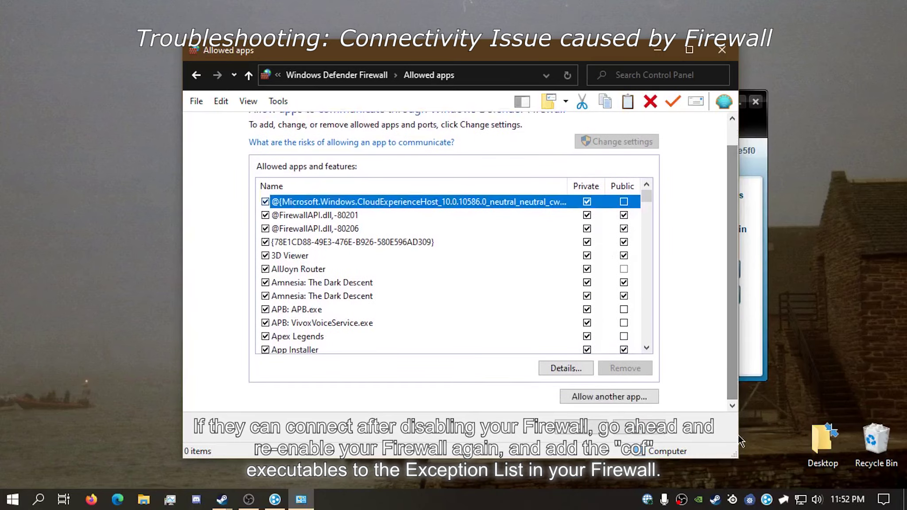
{"action": "left_click_drag", "start_coordinate": [734, 457], "coordinate": [823, 475]}
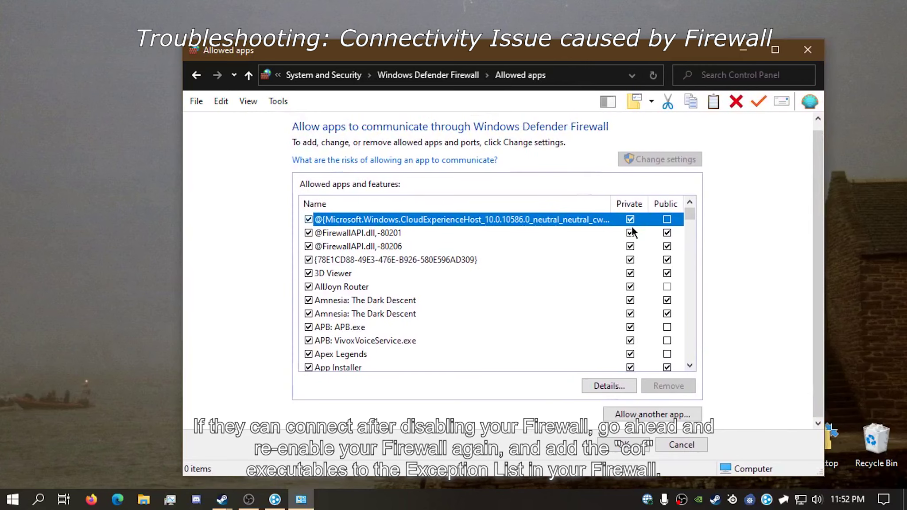
{"action": "left_click_drag", "start_coordinate": [510, 55], "coordinate": [473, 39]}
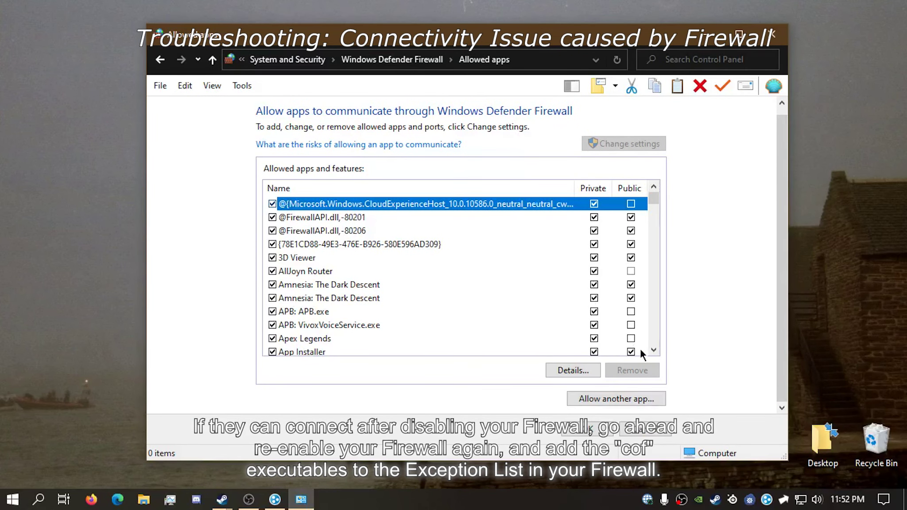
Start allowing another app and choose the cof application from C:\Steam\steamapps\common\Cry of Fear
{"action": "left_click", "coordinate": [634, 401]}
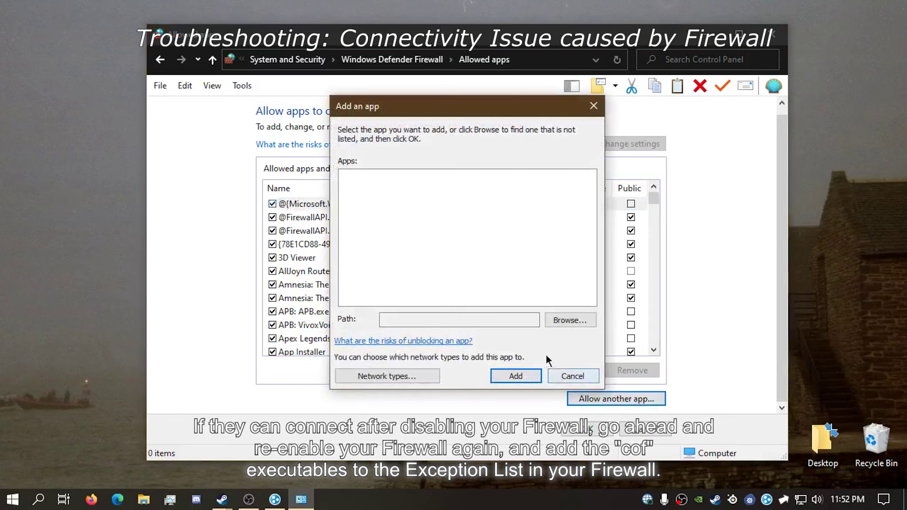
{"action": "left_click", "coordinate": [572, 322]}
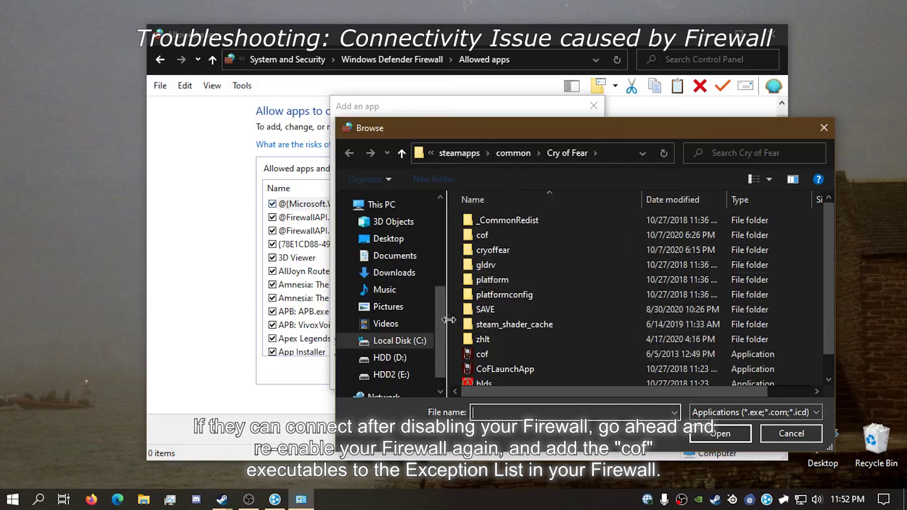
{"action": "left_click", "coordinate": [414, 340]}
{"action": "double_click", "coordinate": [517, 293]}
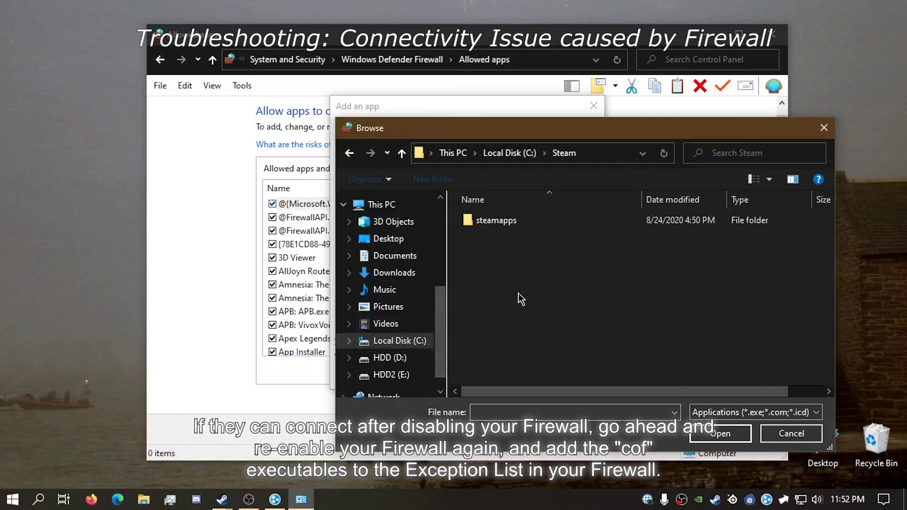
{"action": "double_click", "coordinate": [510, 226]}
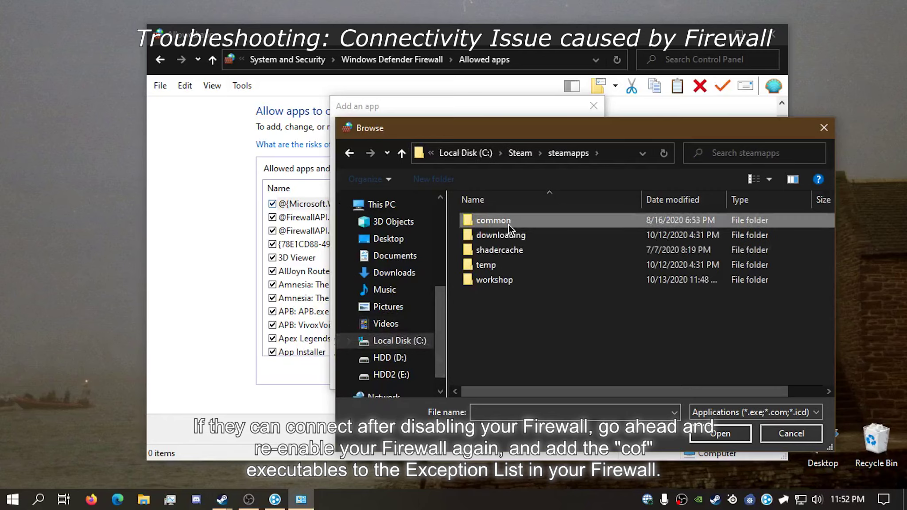
{"action": "double_click", "coordinate": [509, 222]}
{"action": "double_click", "coordinate": [483, 236]}
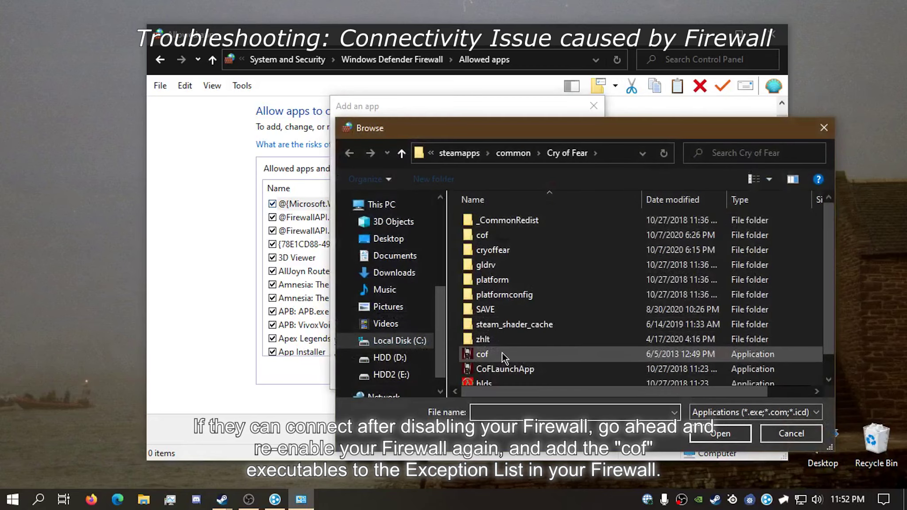
{"action": "left_click", "coordinate": [502, 353]}
{"action": "left_click", "coordinate": [709, 433]}
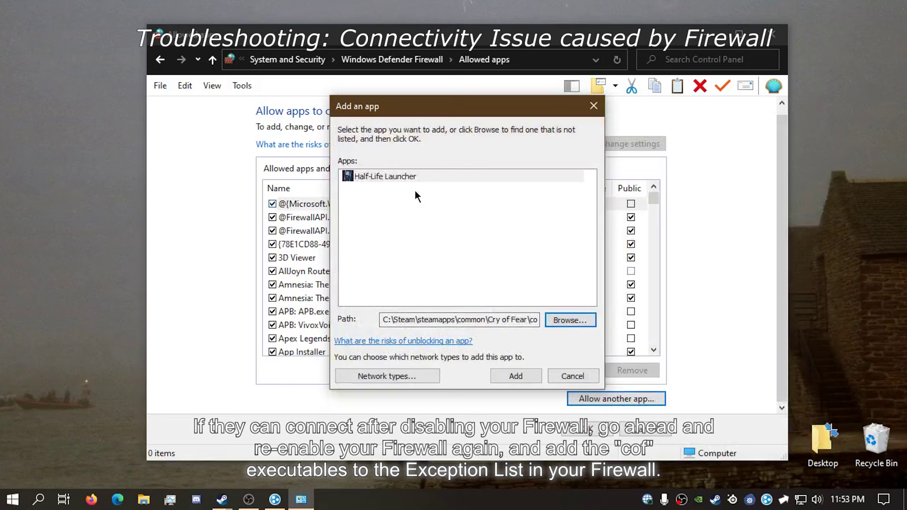
Try to add Half-Life Launcher to the firewall exceptions, and look through the list of allowed apps
{"action": "left_click", "coordinate": [514, 378]}
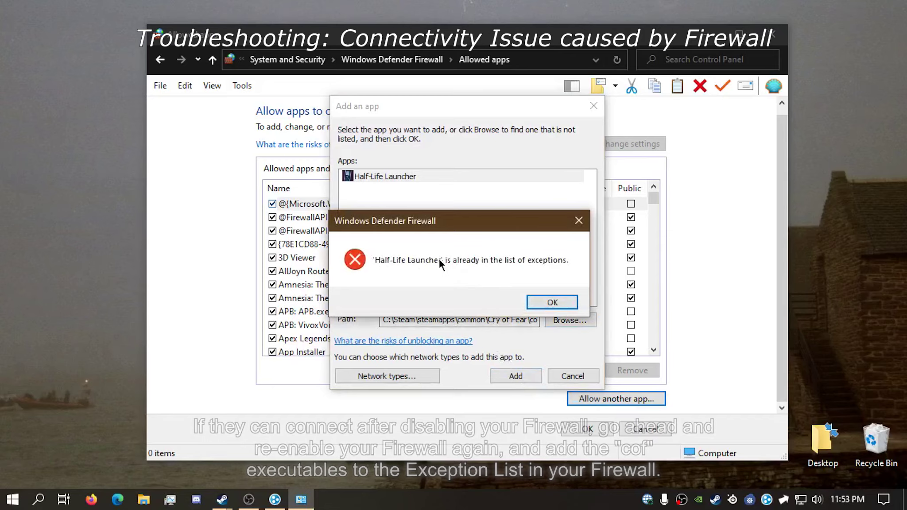
{"action": "left_click", "coordinate": [553, 303]}
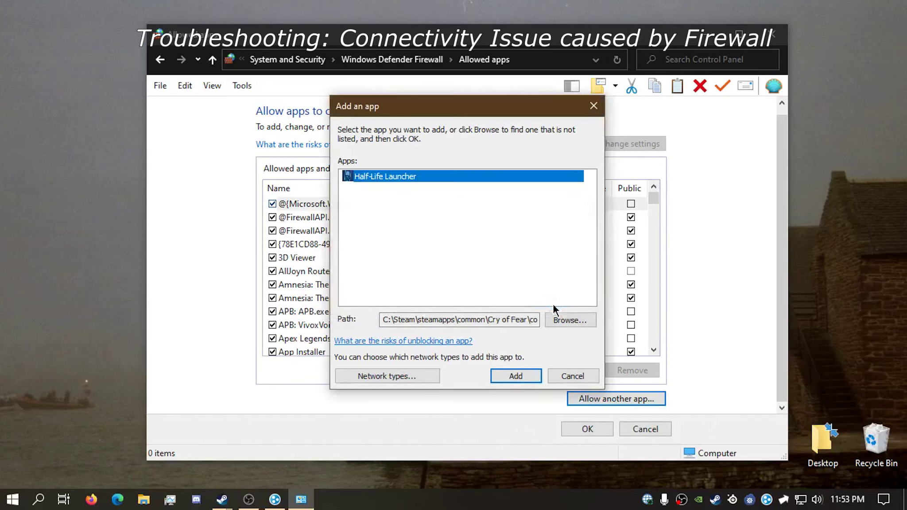
{"action": "left_click", "coordinate": [570, 376]}
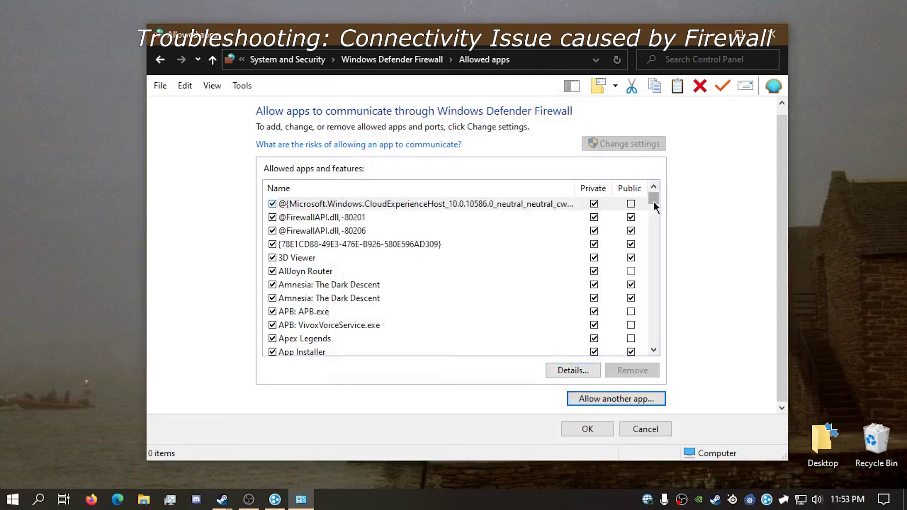
{"action": "scroll", "coordinate": [653, 204], "scroll_direction": "down", "scroll_amount": 5}
{"action": "scroll", "coordinate": [445, 292], "scroll_direction": "down", "scroll_amount": 3}
{"action": "scroll", "coordinate": [445, 296], "scroll_direction": "down", "scroll_amount": 3}
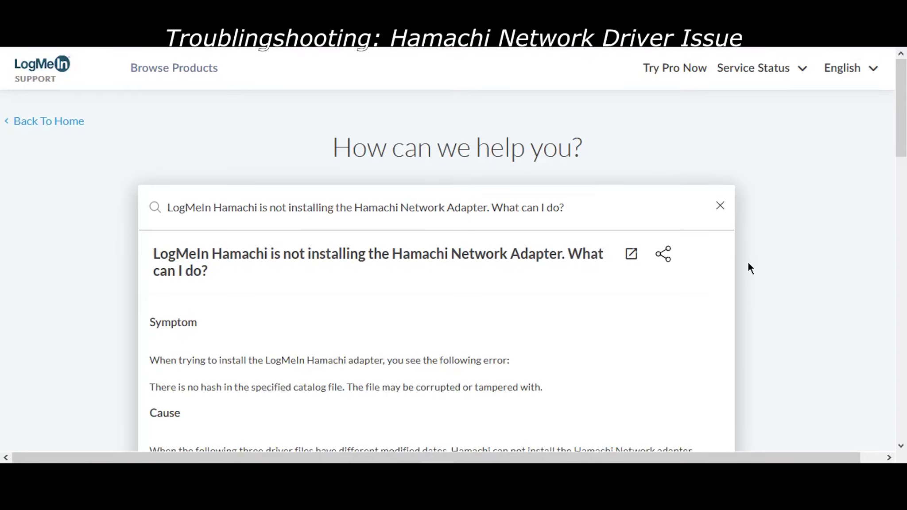
Read the LogMeIn support article on Hamachi not installing its network adapter, covering the symptom, cause and solutions
{"action": "scroll", "coordinate": [748, 266], "scroll_direction": "down", "scroll_amount": 2}
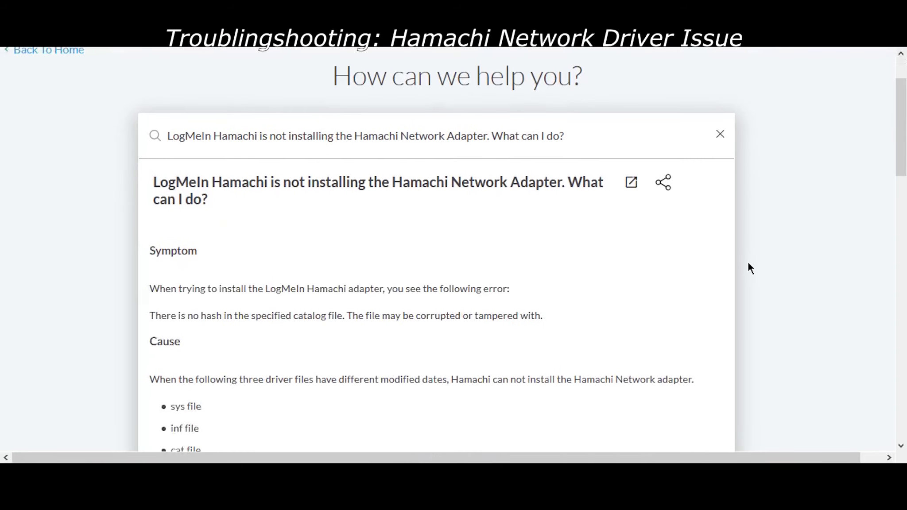
{"action": "scroll", "coordinate": [749, 262], "scroll_direction": "down", "scroll_amount": 2}
{"action": "scroll", "coordinate": [749, 263], "scroll_direction": "down", "scroll_amount": 2}
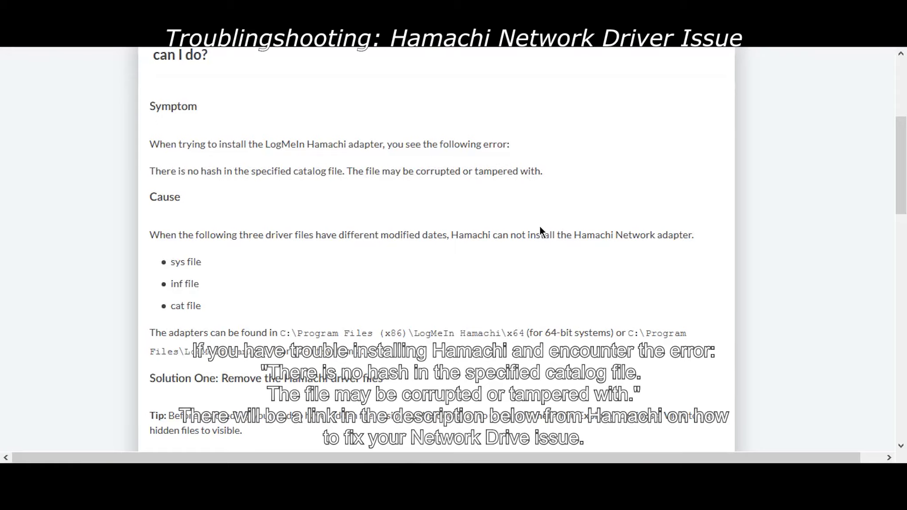
{"action": "scroll", "coordinate": [541, 243], "scroll_direction": "down", "scroll_amount": 3}
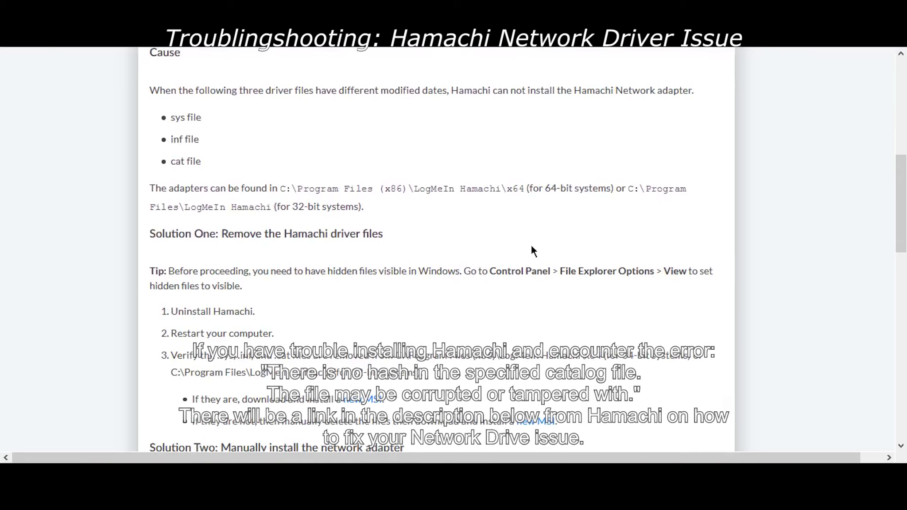
{"action": "scroll", "coordinate": [531, 247], "scroll_direction": "down", "scroll_amount": 1}
{"action": "scroll", "coordinate": [531, 250], "scroll_direction": "down", "scroll_amount": 3}
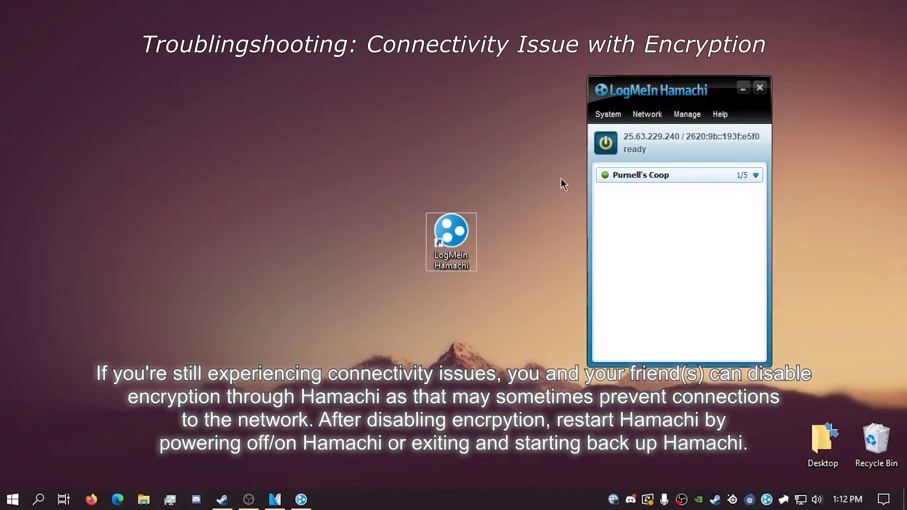
Set Encryption for peer connections to disabled in the LogMeIn Hamachi preferences and acknowledge the change
{"action": "left_click", "coordinate": [608, 115]}
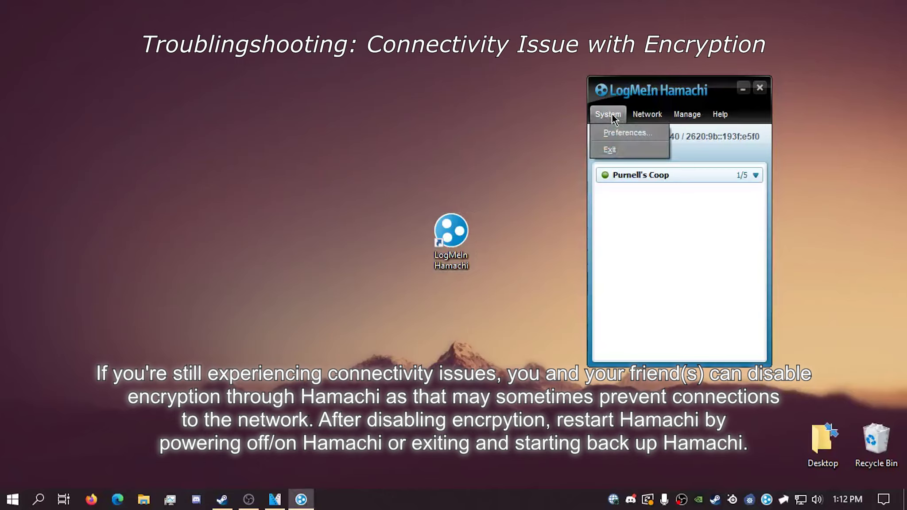
{"action": "left_click", "coordinate": [628, 134]}
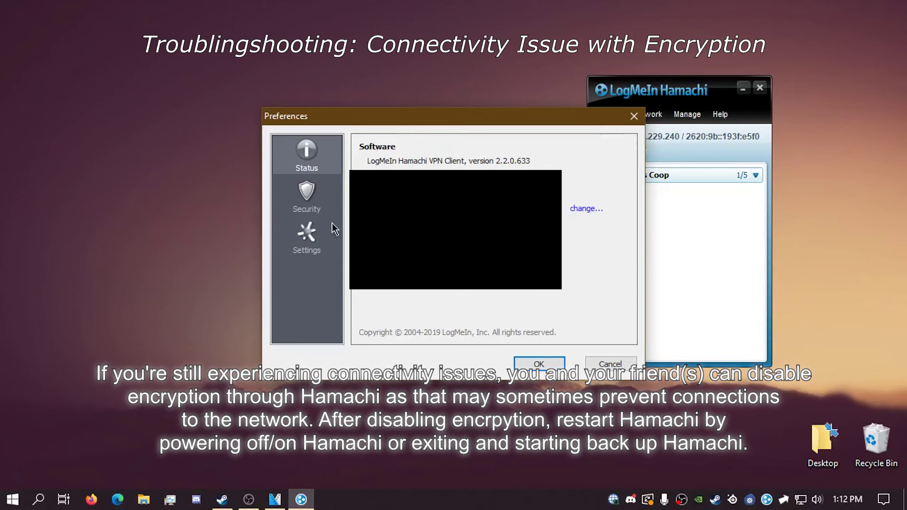
{"action": "left_click", "coordinate": [312, 242]}
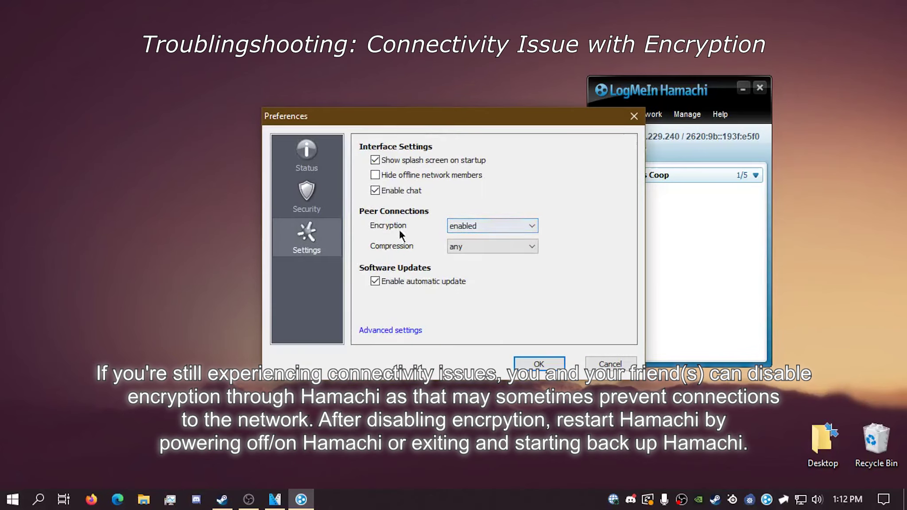
{"action": "left_click", "coordinate": [523, 228]}
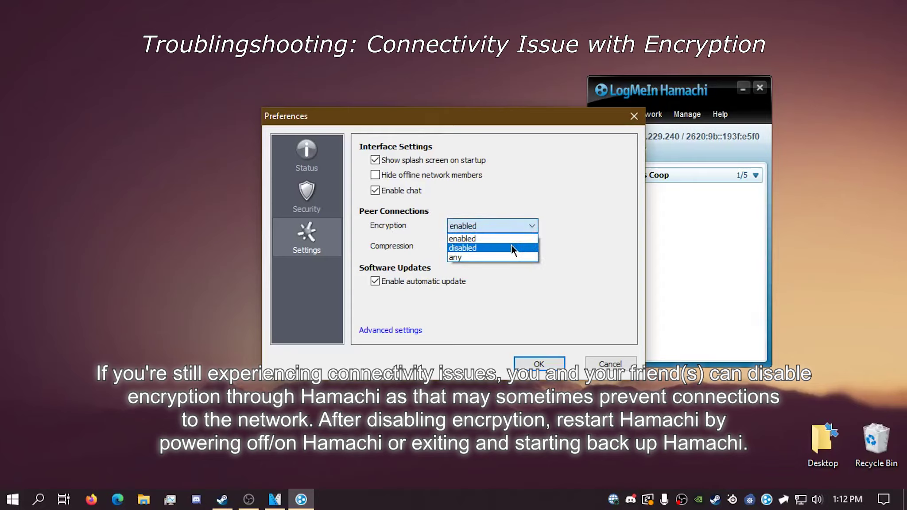
{"action": "left_click", "coordinate": [511, 247]}
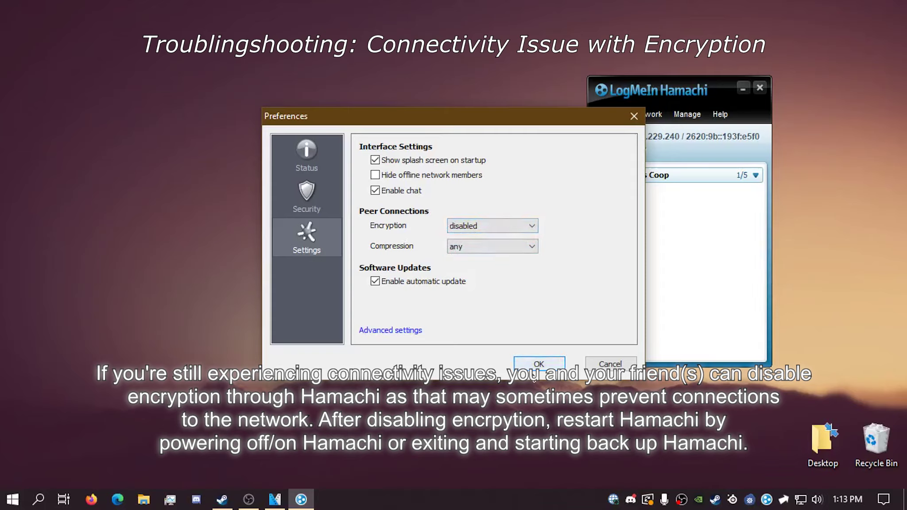
{"action": "left_click", "coordinate": [533, 366]}
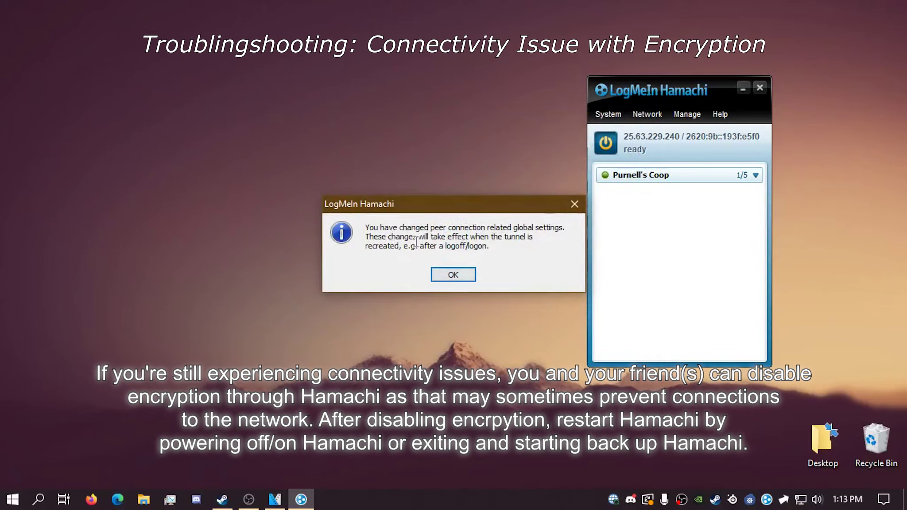
{"action": "left_click", "coordinate": [458, 275]}
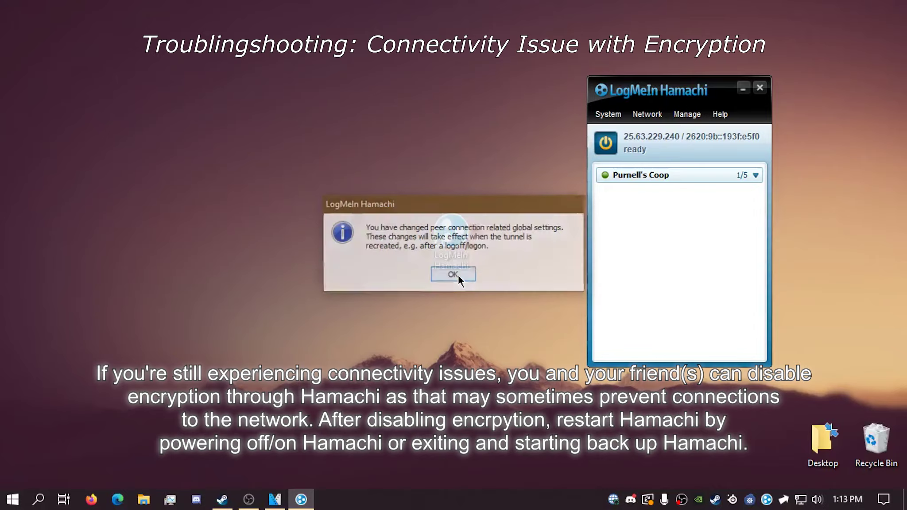
Power Hamachi off and on again, and check the co-op network's details
{"action": "left_click", "coordinate": [610, 142]}
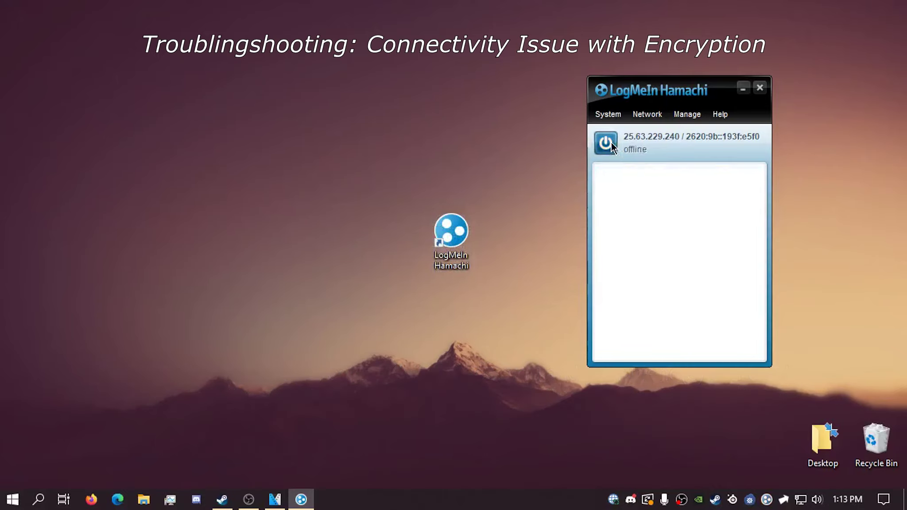
{"action": "left_click", "coordinate": [614, 149]}
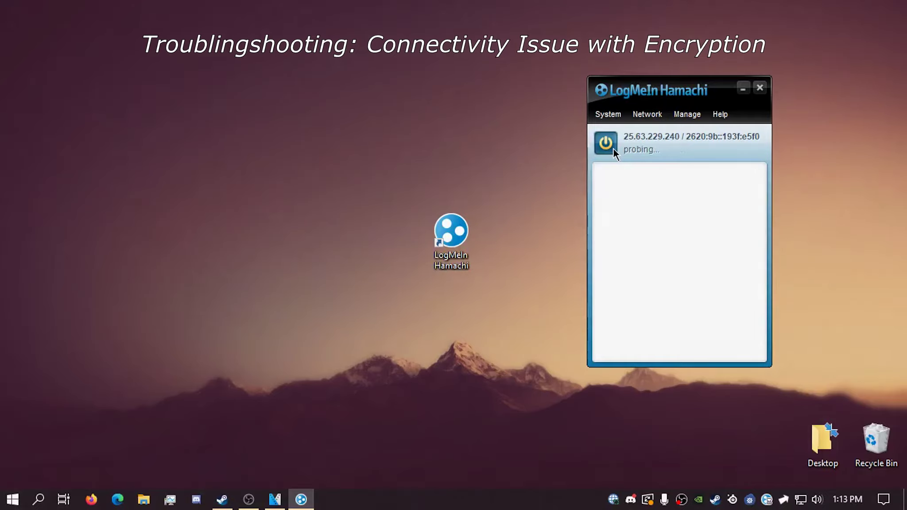
{"action": "mouse_move", "coordinate": [757, 180]}
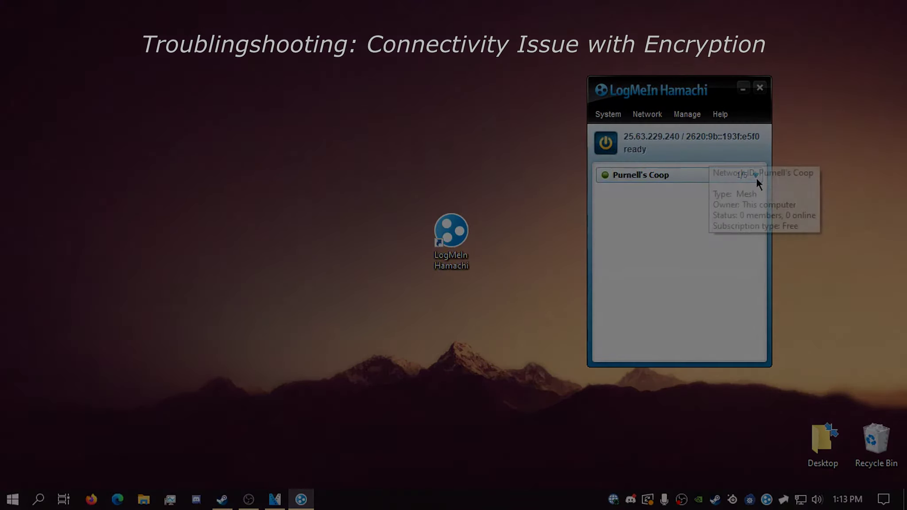